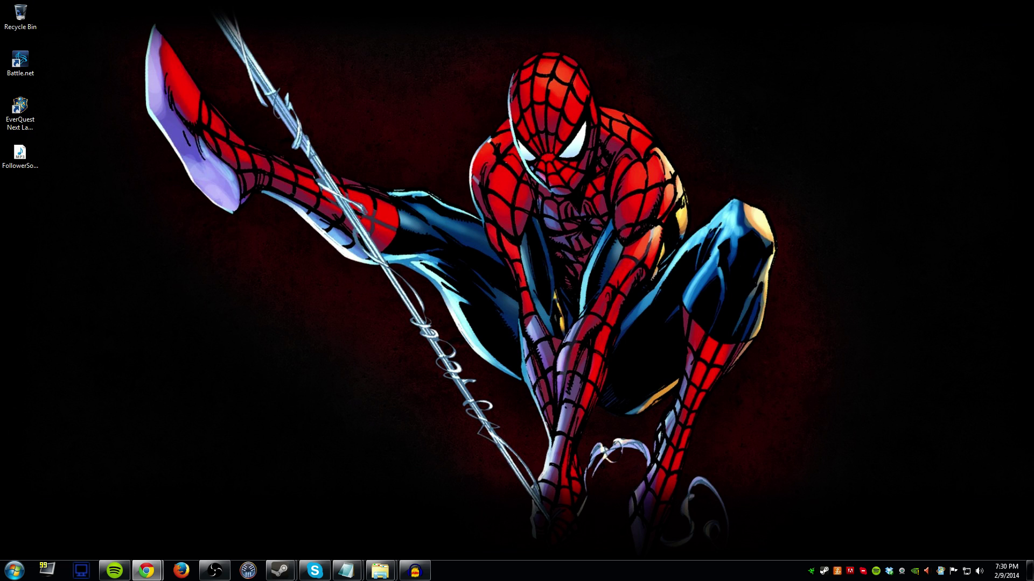
Bring up the Wind Waker CD1 folder window from the Explorer taskbar icon
mouse_move(386, 565)
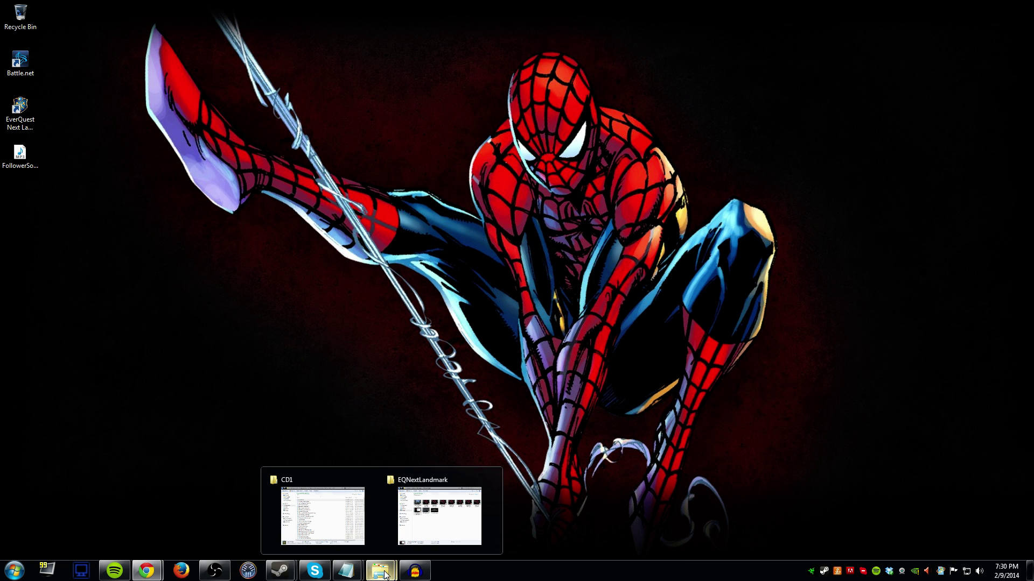
left_click(326, 518)
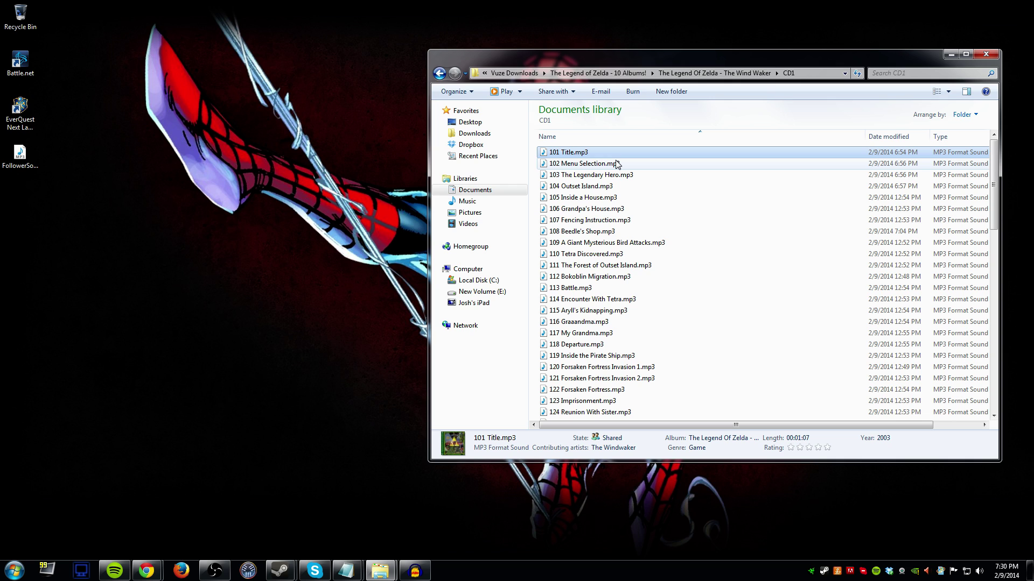
double_click(568, 154)
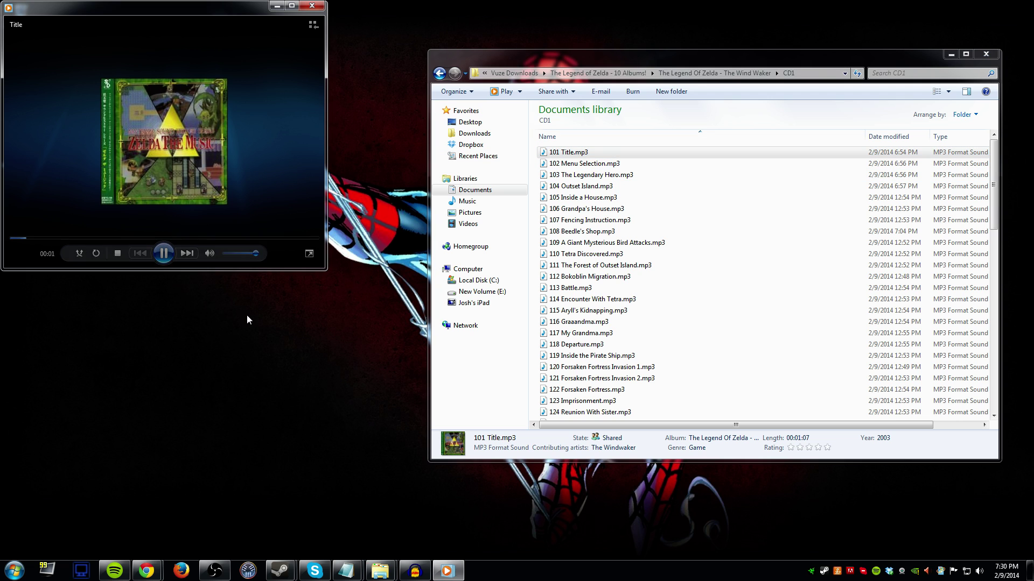
mouse_move(242, 183)
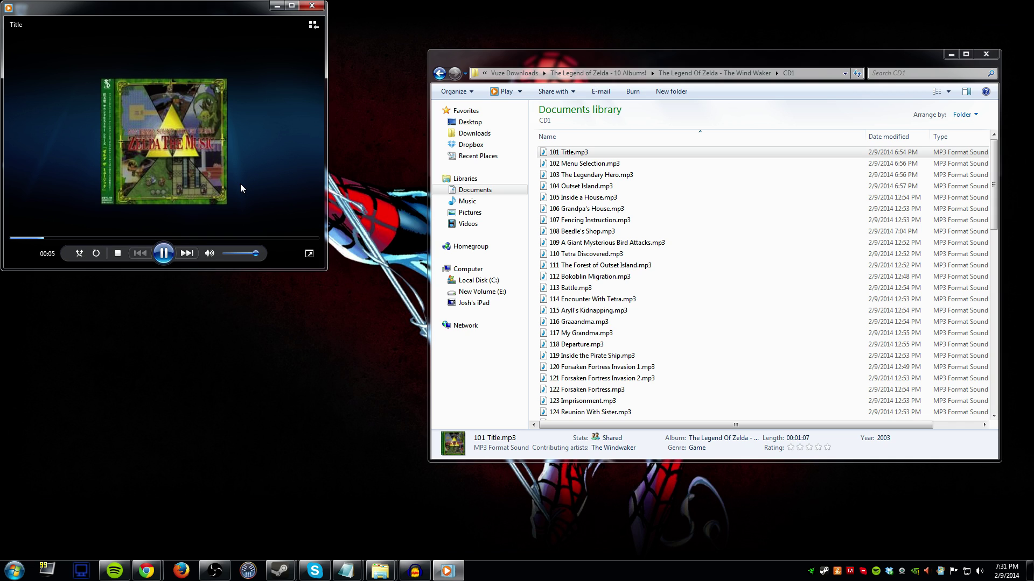
left_click(163, 253)
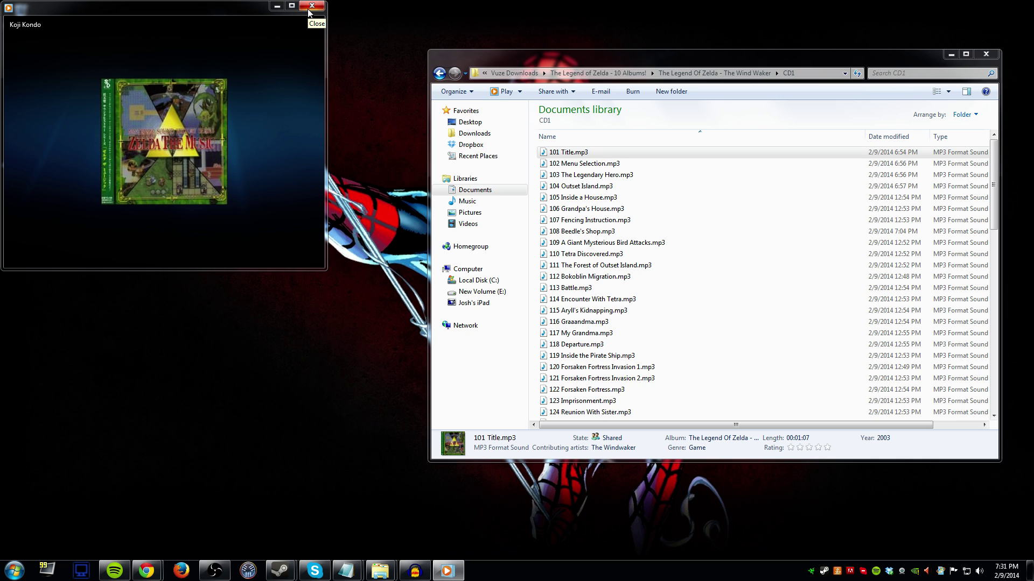
left_click(310, 7)
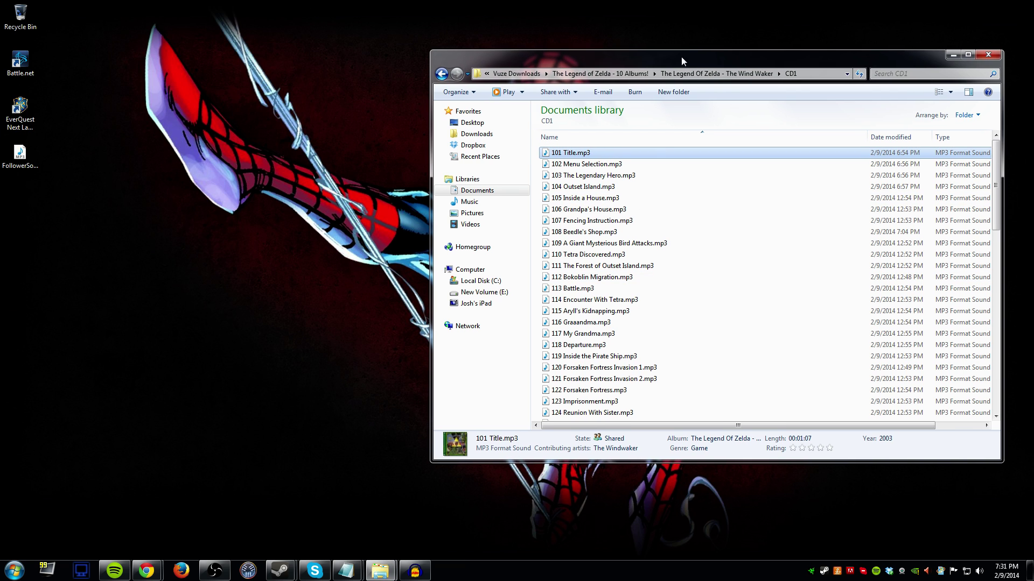
Reposition and restore the CD1 folder window to load 101 Title.mp3 into Audacity
left_click_drag(681, 56, 704, 68)
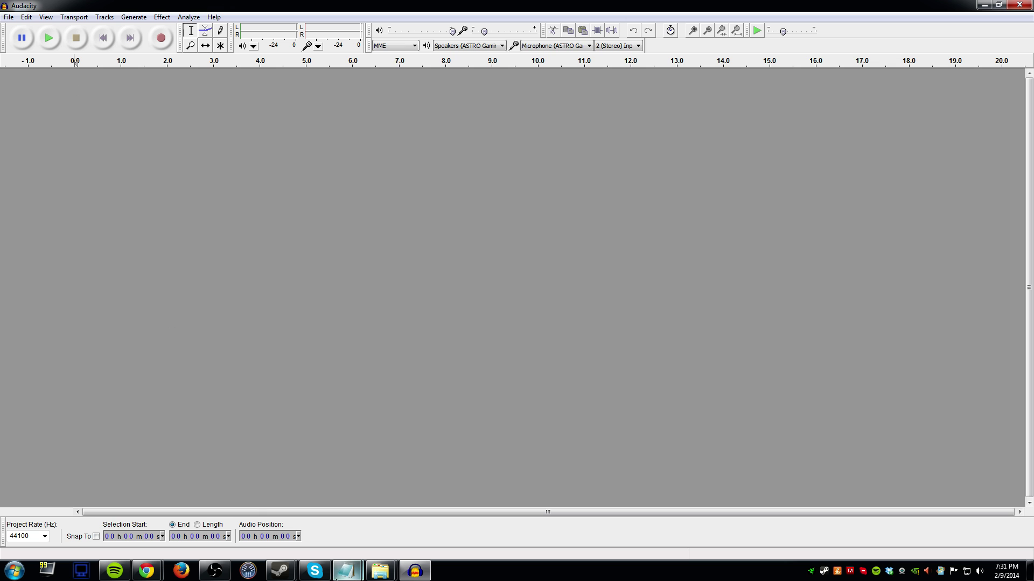
mouse_move(379, 569)
left_click(323, 512)
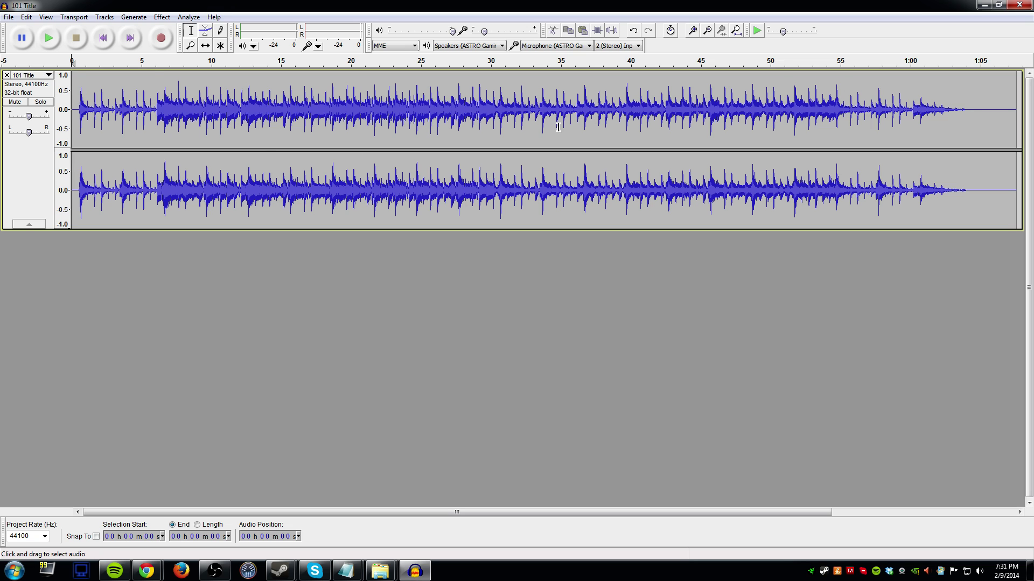
Preview the song, then delete everything after its first 3 seconds
left_click(49, 38)
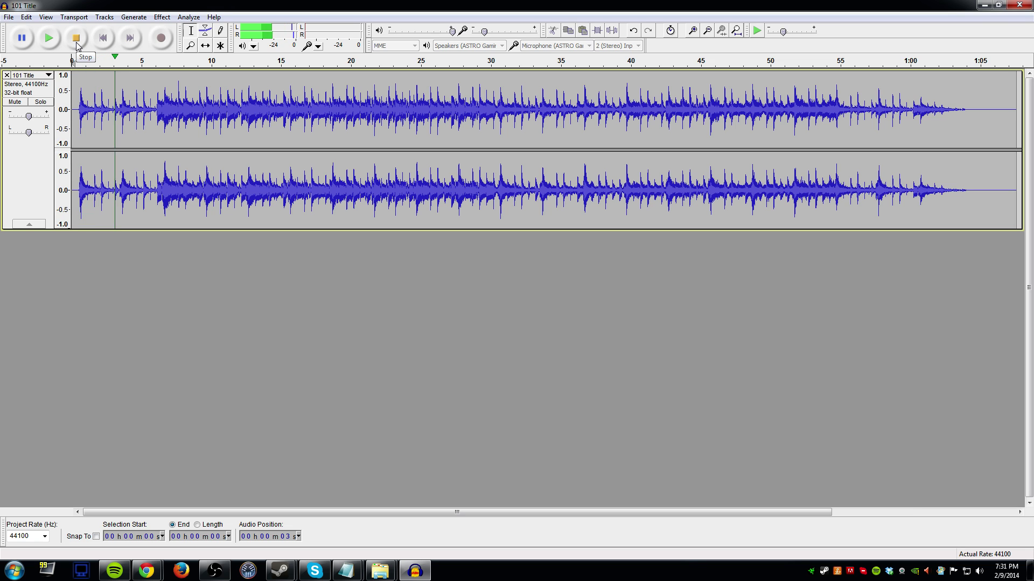
left_click(76, 39)
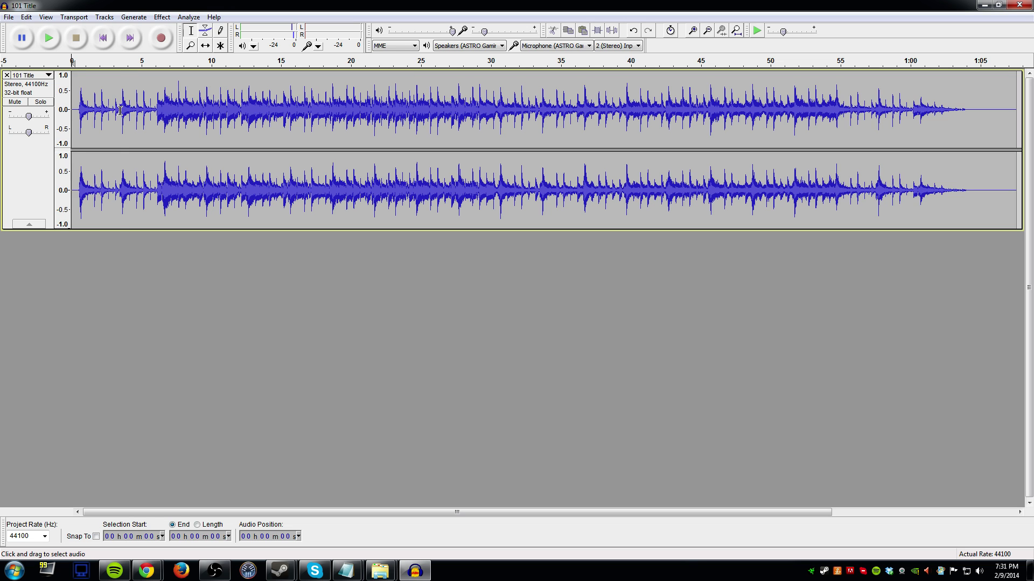
left_click_drag(120, 113, 1031, 173)
key("Delete")
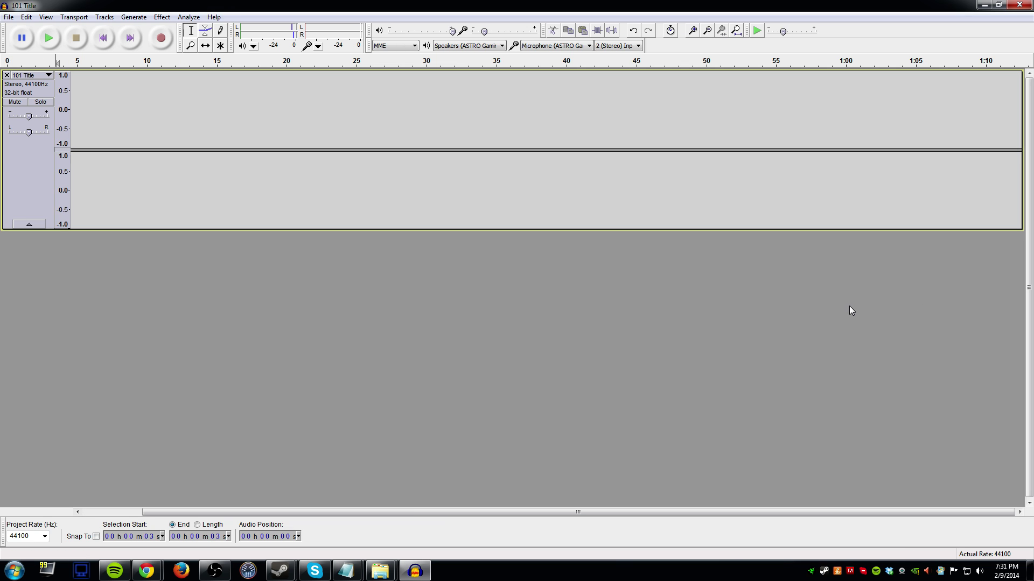
Delete a short sliver from the clip's start and play the trimmed result
left_click_drag(532, 508, 92, 273)
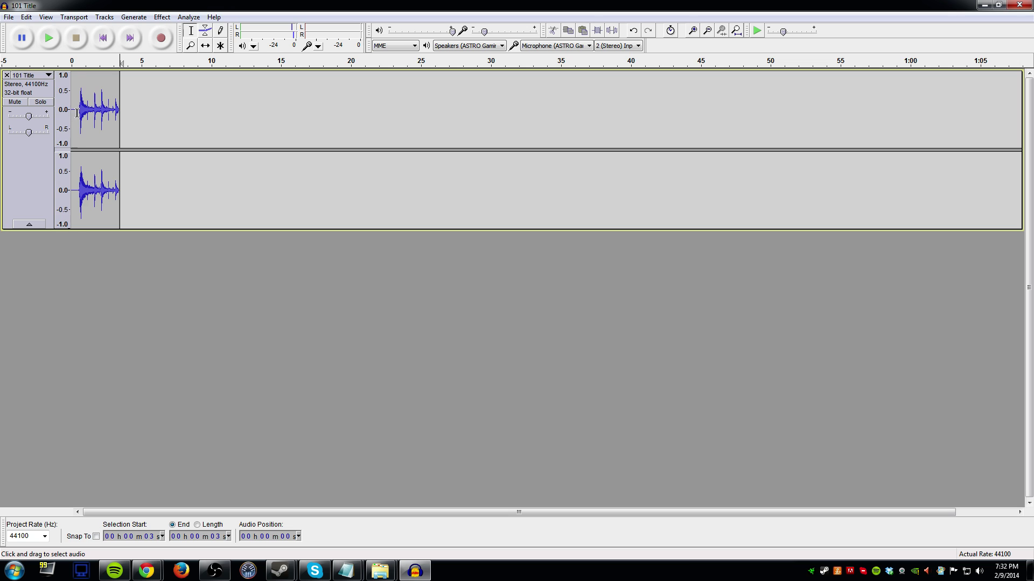
left_click_drag(76, 112, 64, 112)
key("Delete")
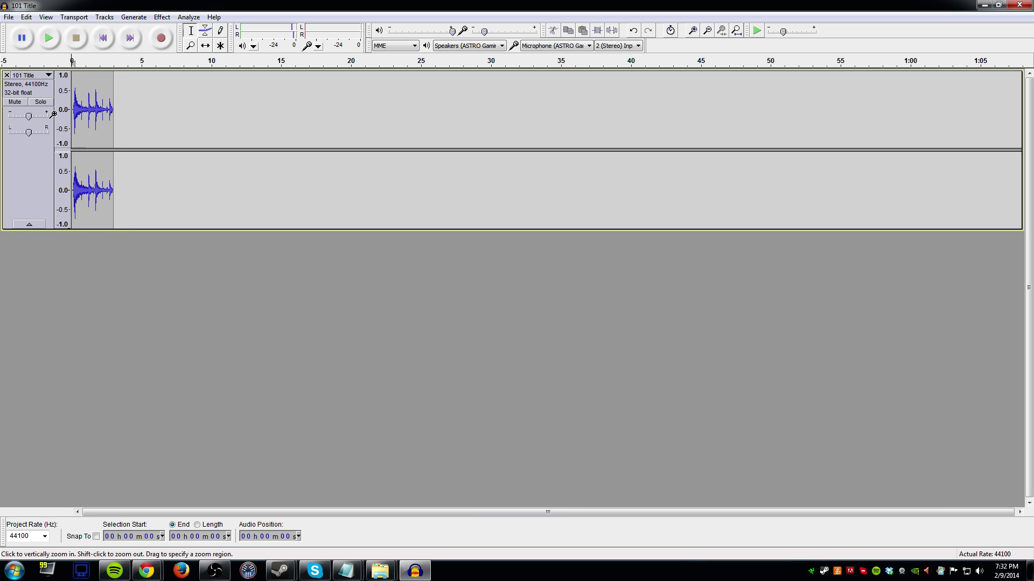
left_click(47, 44)
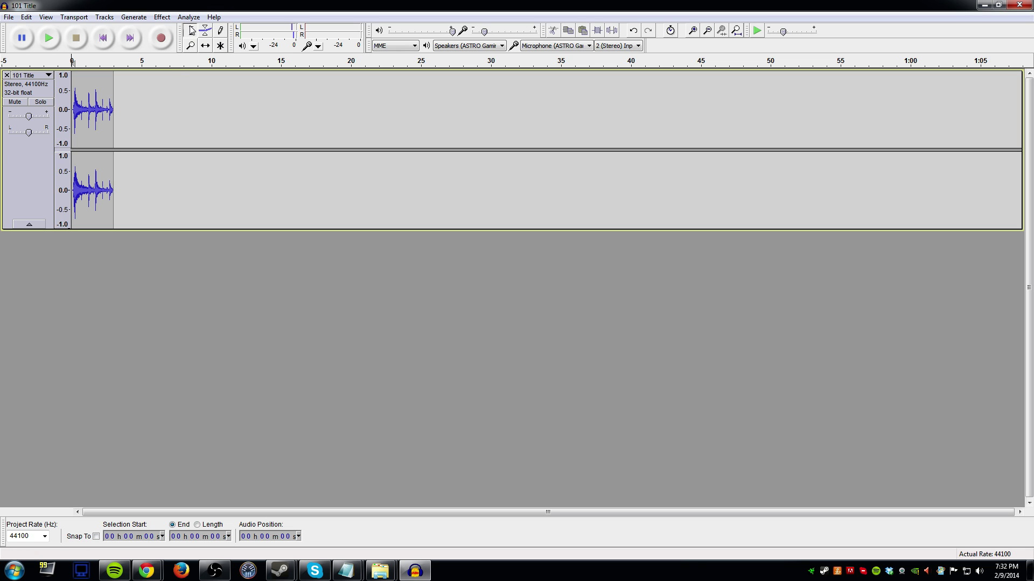
left_click(89, 117)
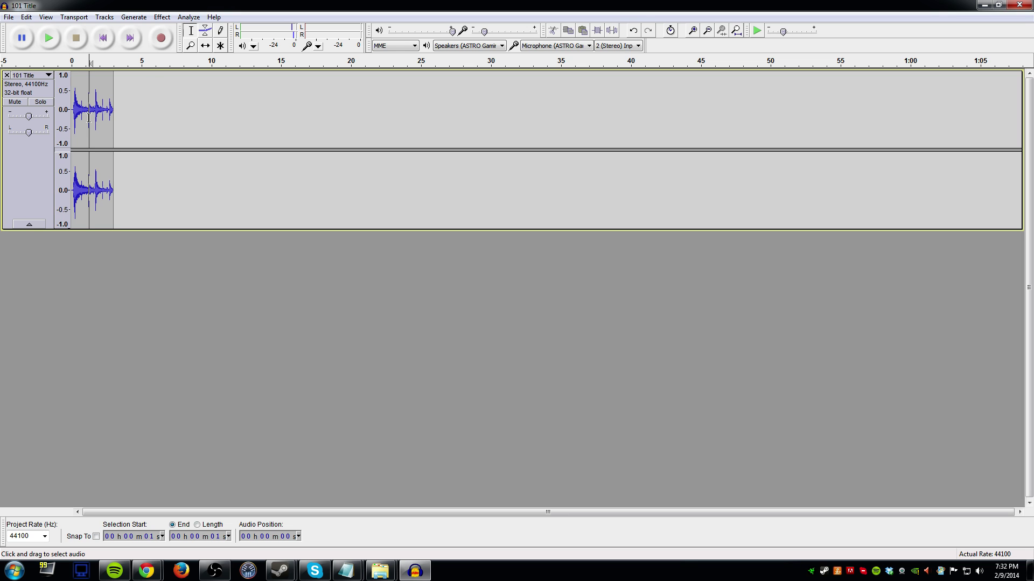
left_click_drag(89, 118, 327, 112)
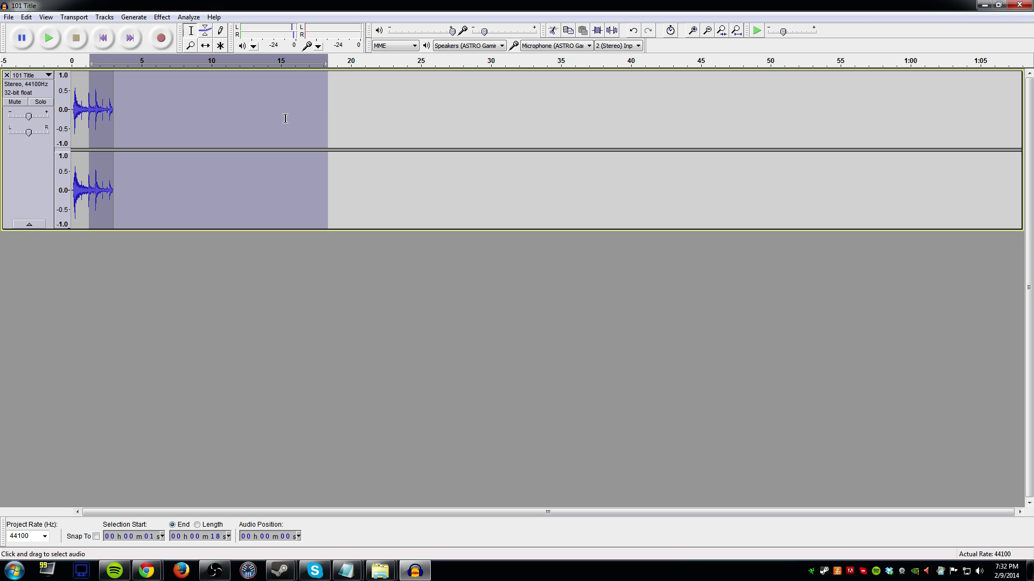
left_click(418, 130)
left_click(103, 116)
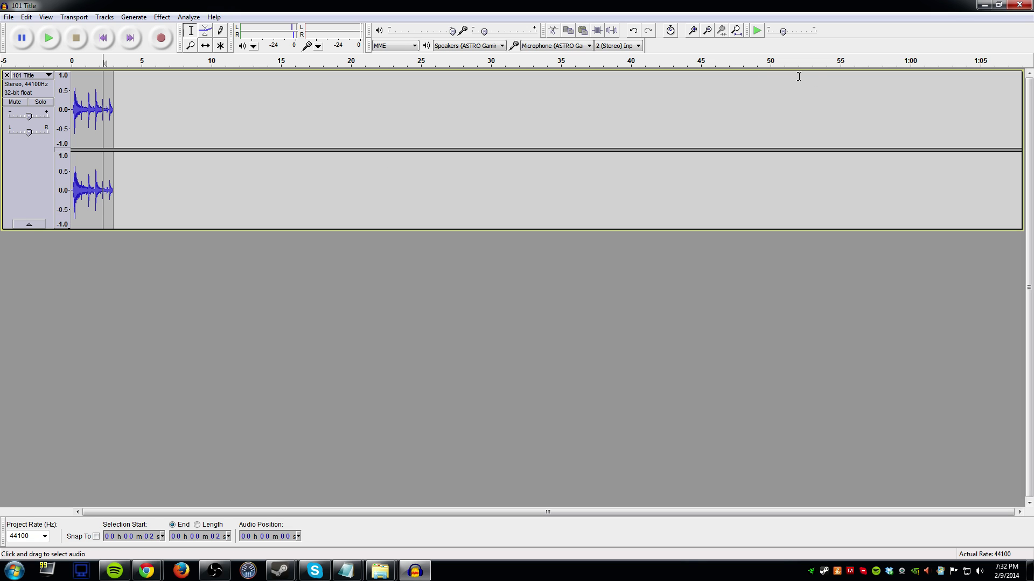
Export the clip as FollowerSound.mp3, replacing the existing file and accepting the metadata
left_click(119, 118)
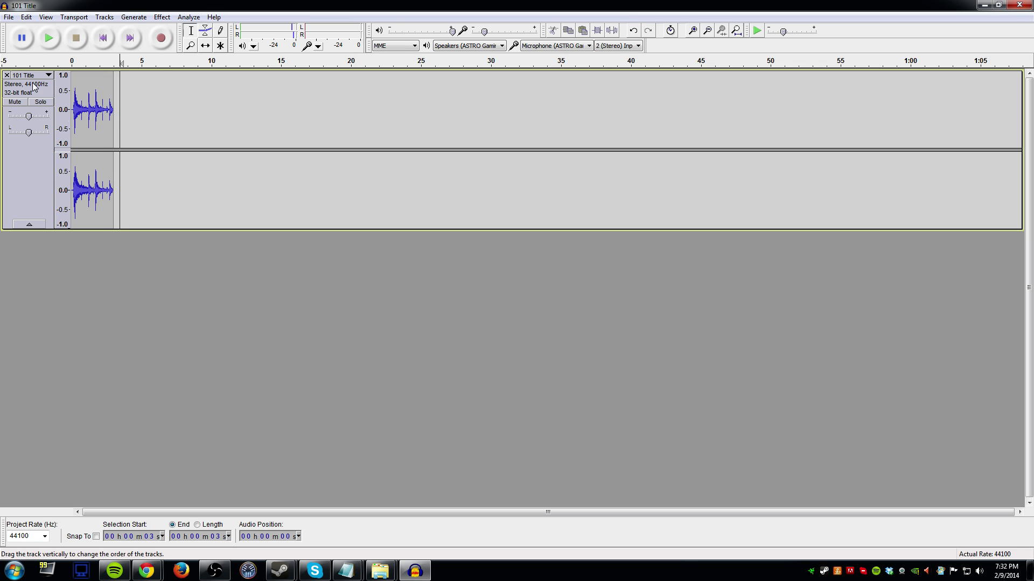
left_click(9, 17)
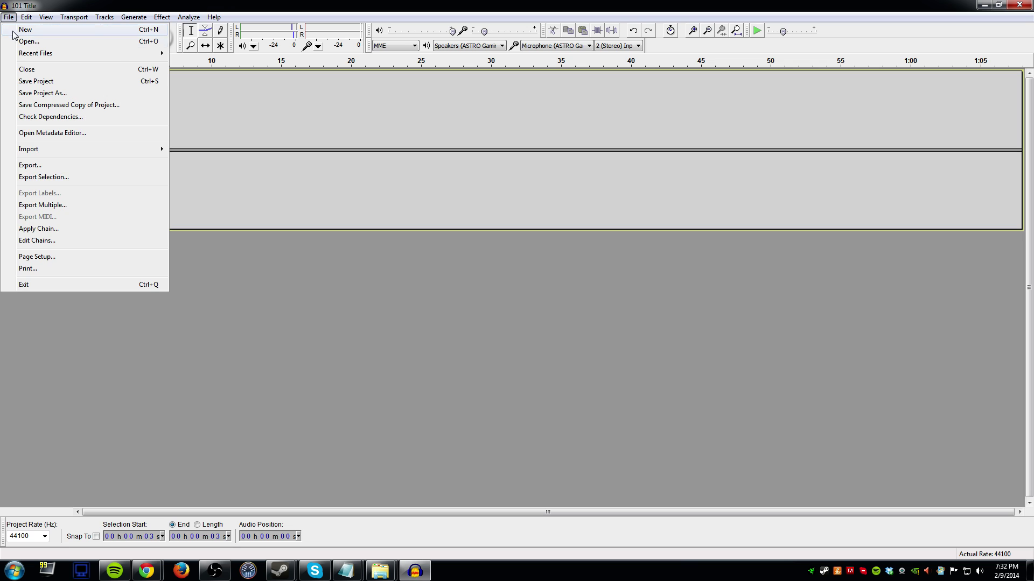
left_click(52, 165)
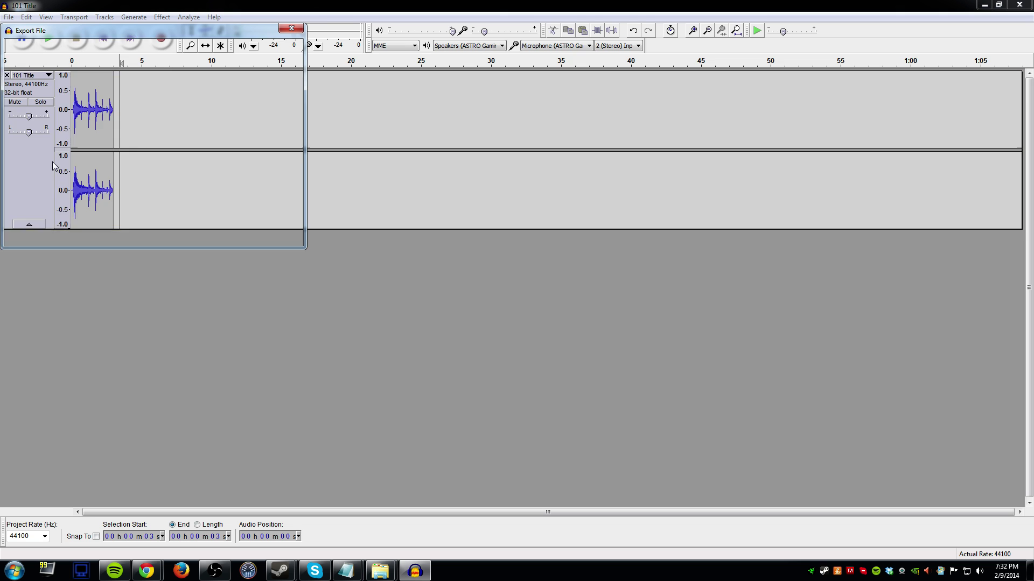
left_click(219, 137)
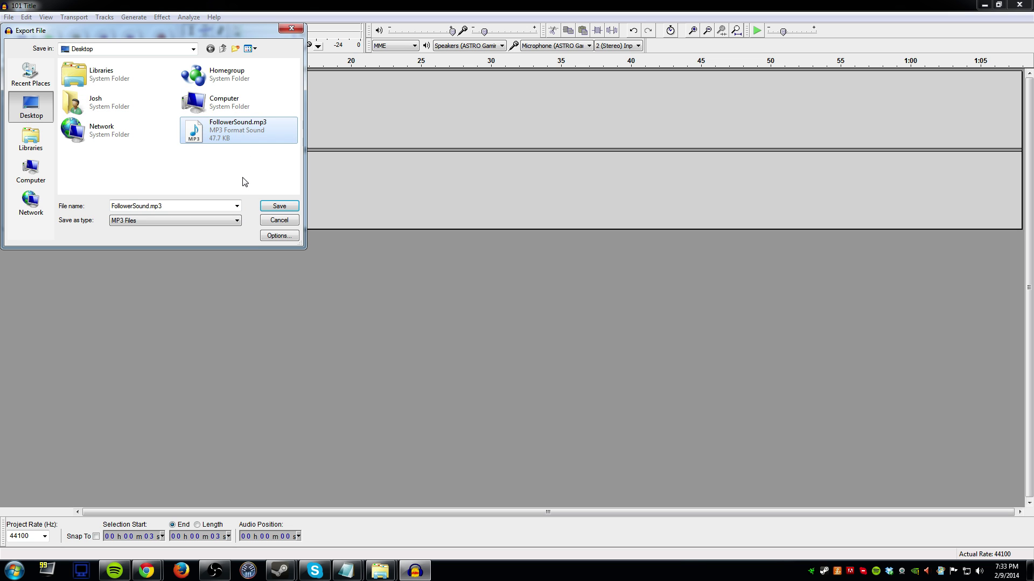
left_click(278, 206)
key("Return")
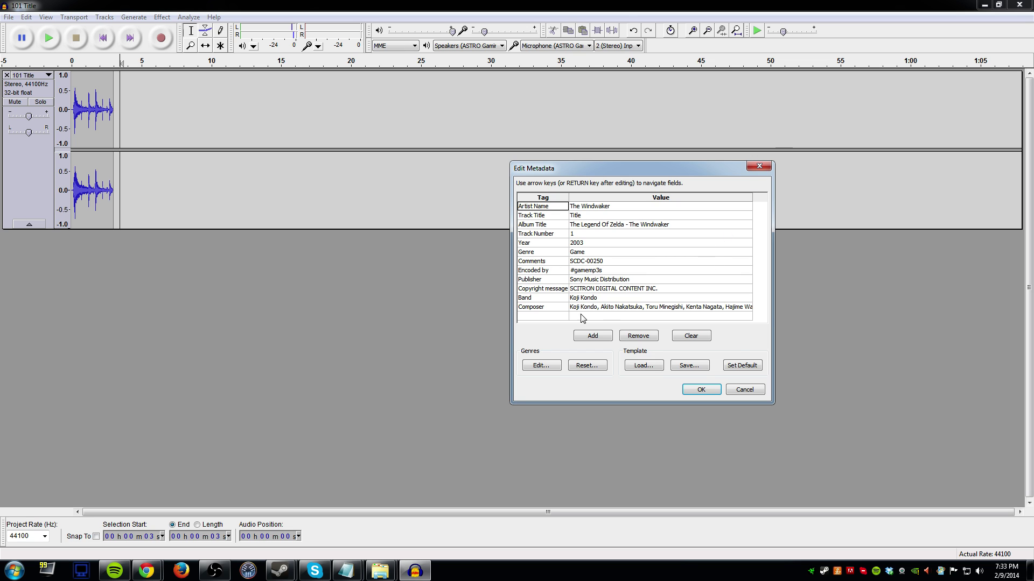
left_click(702, 389)
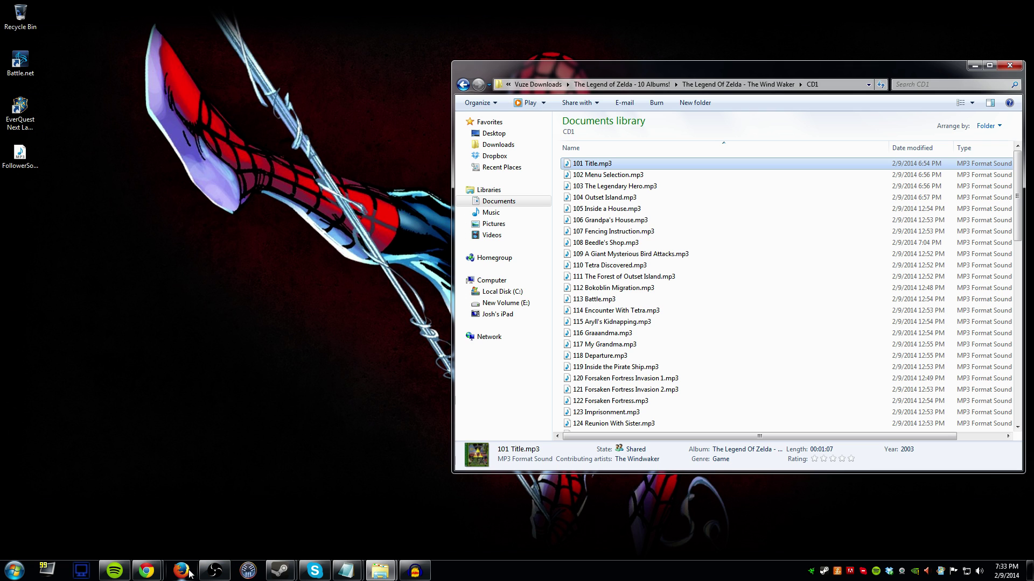
Open the Standard Widget edit page from TNotifier's Widgets window in Chrome
mouse_move(143, 572)
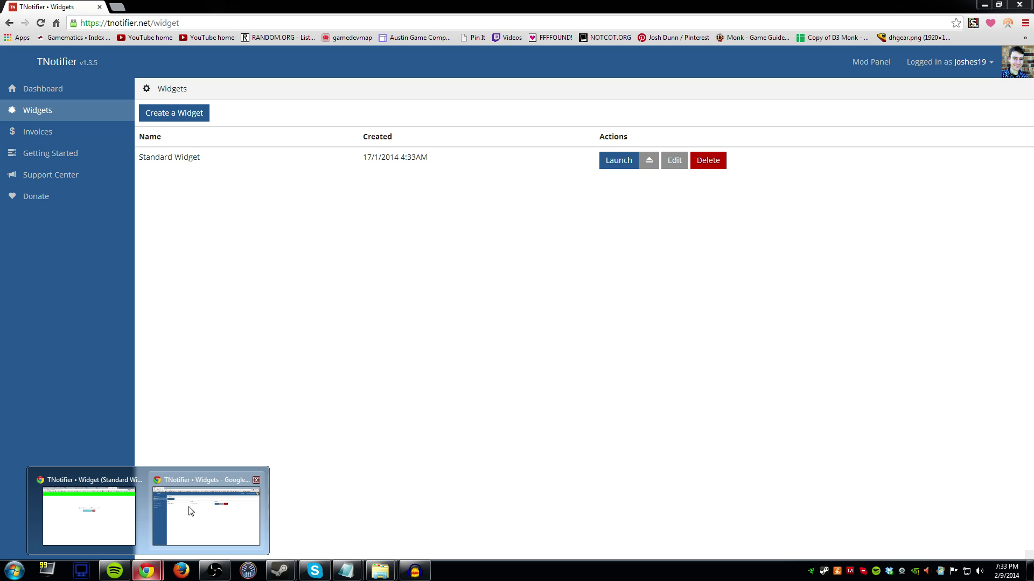
left_click(189, 507)
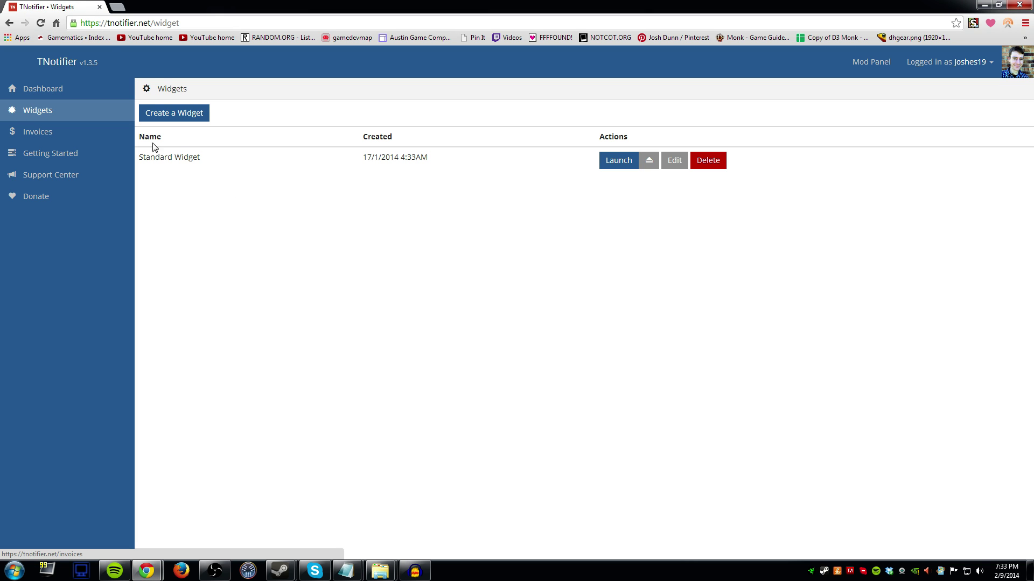
left_click(676, 162)
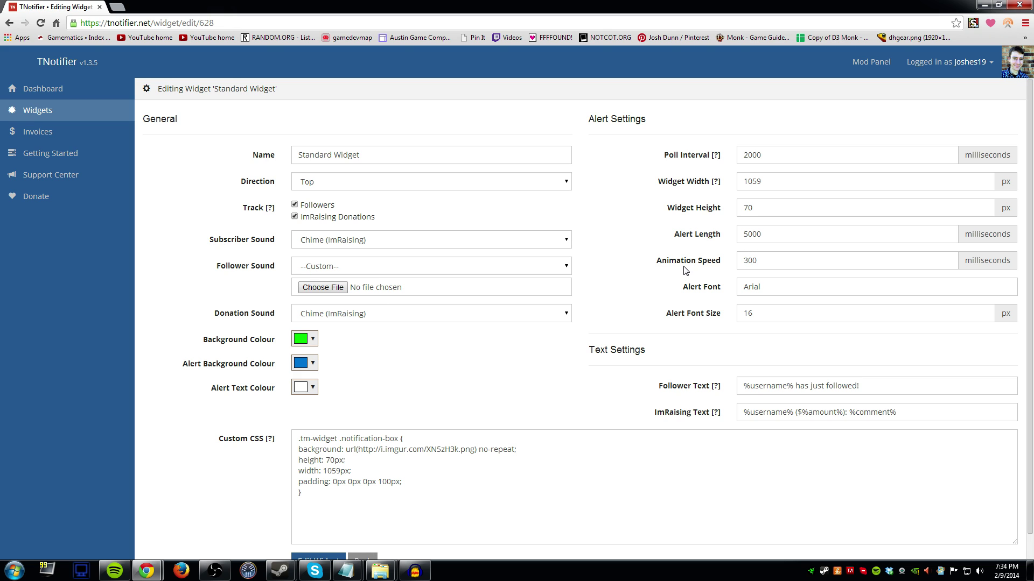
Check the Alert Length value, leaving it at 5000, and return to Audacity
double_click(768, 234)
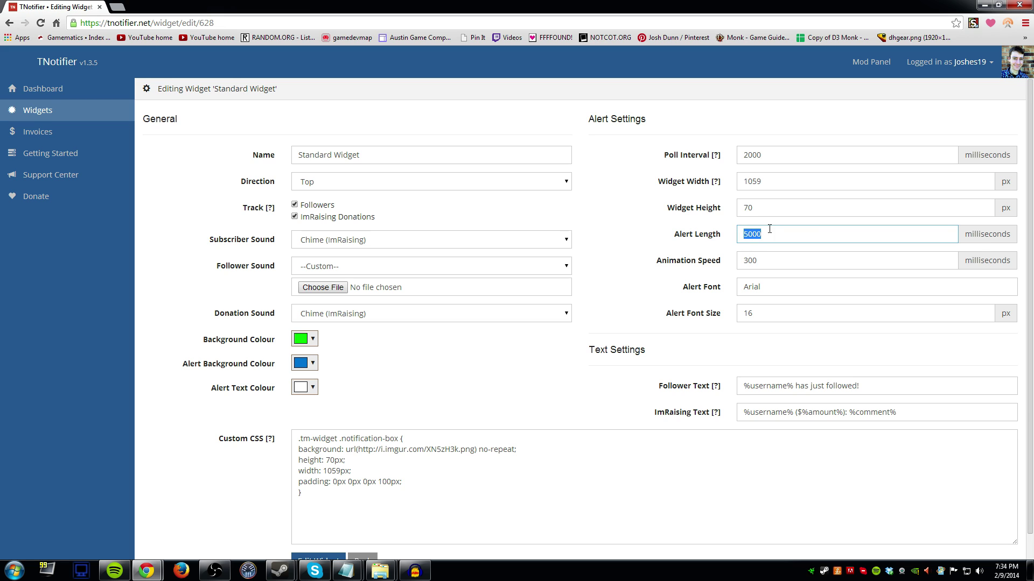
left_click(771, 234)
double_click(768, 233)
left_click(682, 247)
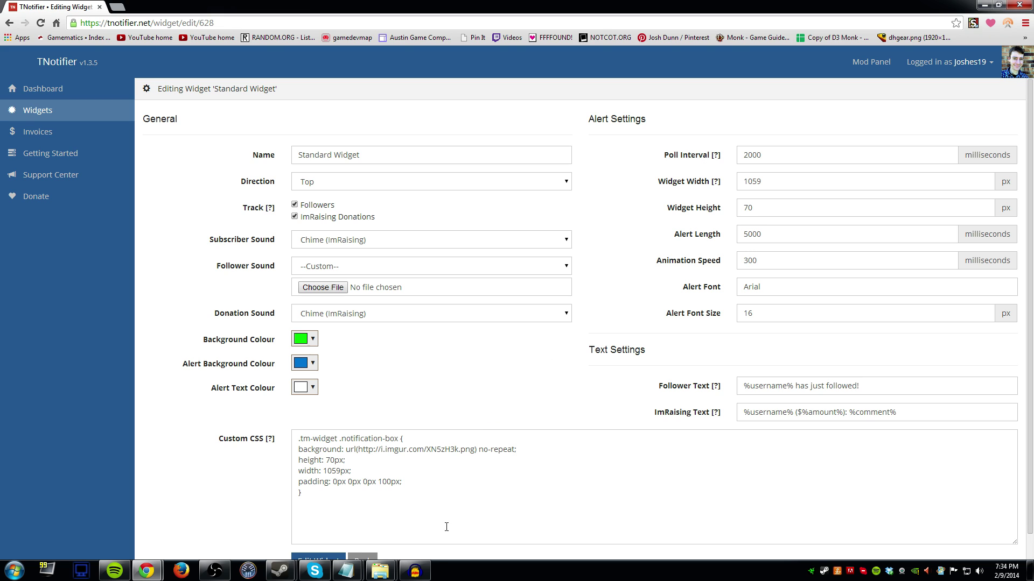
left_click(415, 571)
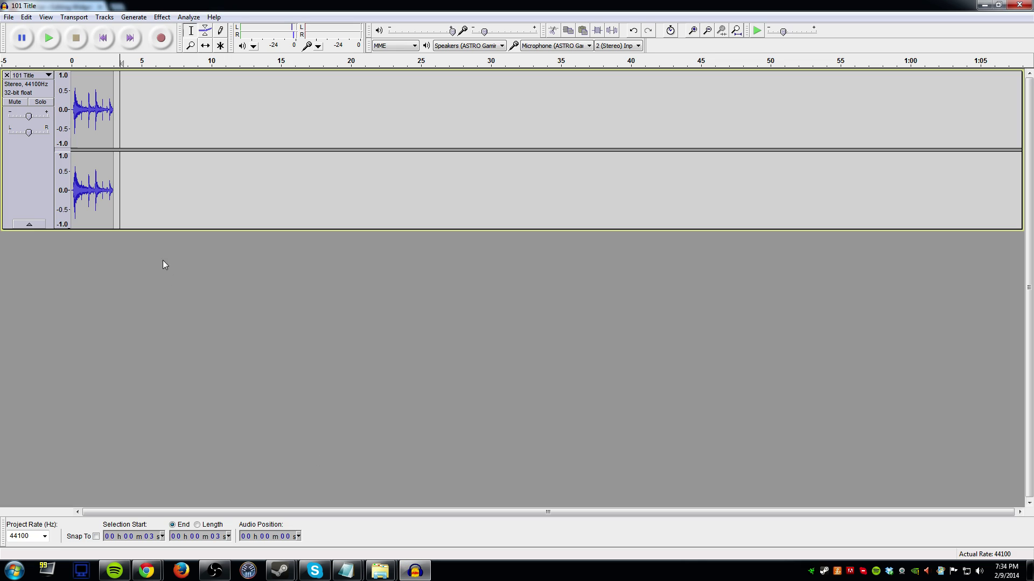
Move the edit position to the clip's end and minimize Audacity
left_click(114, 75)
left_click(985, 5)
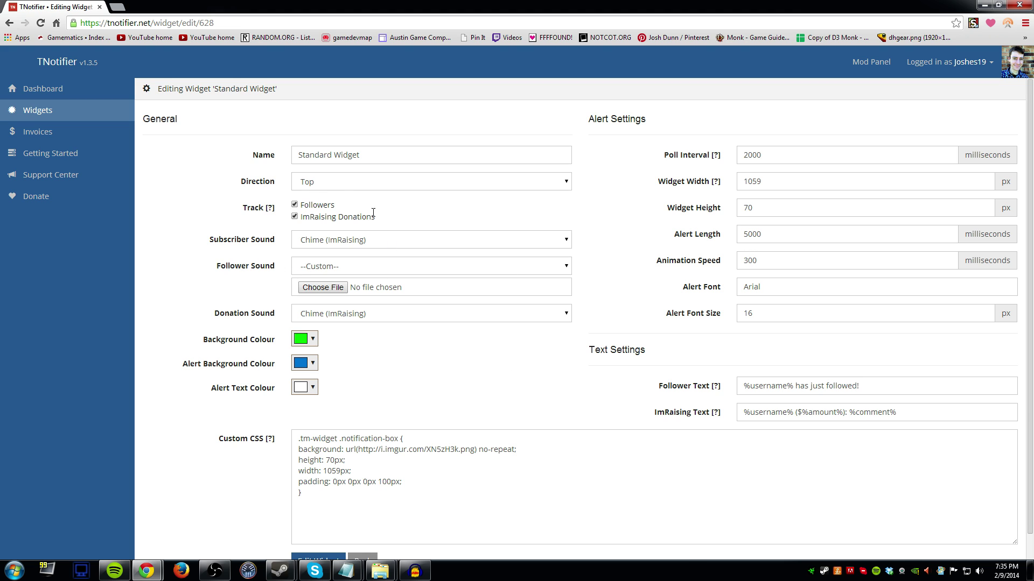
Set Follower Sound to --Custom-- after briefly trying Chime (ImRaising)
left_click(347, 270)
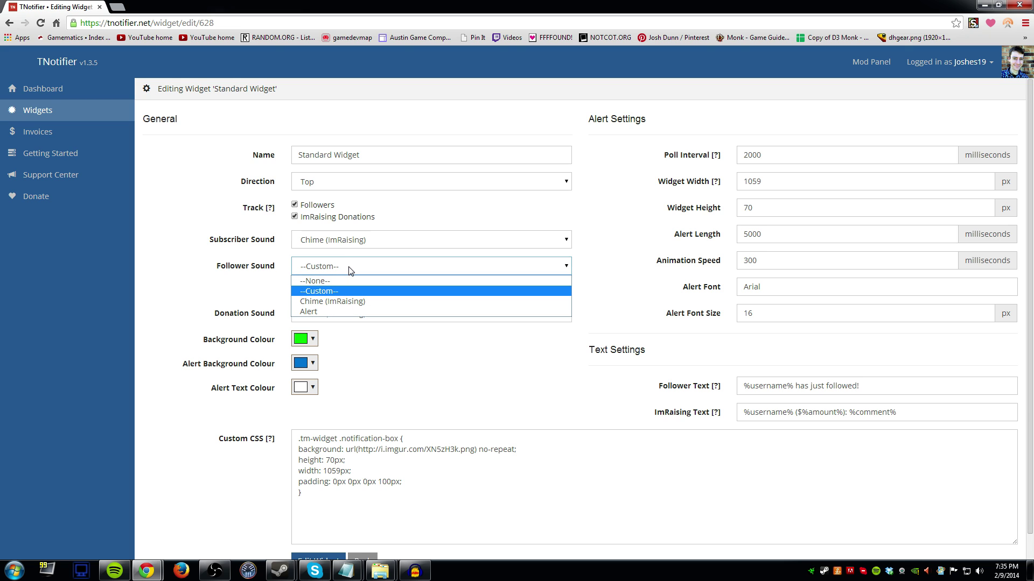
left_click(561, 269)
left_click(558, 269)
left_click(382, 301)
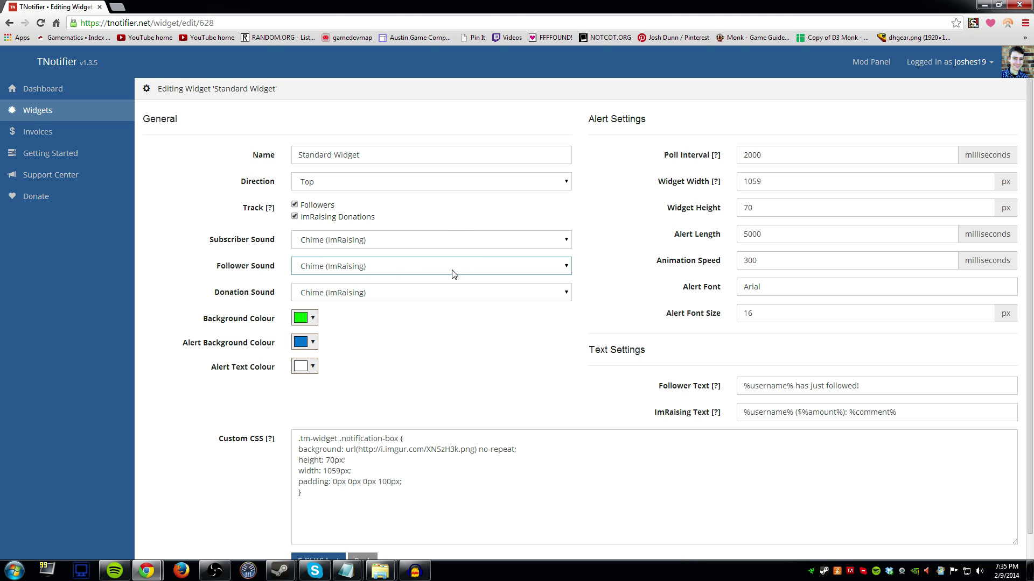
left_click(403, 269)
left_click(387, 269)
left_click(387, 269)
left_click(328, 291)
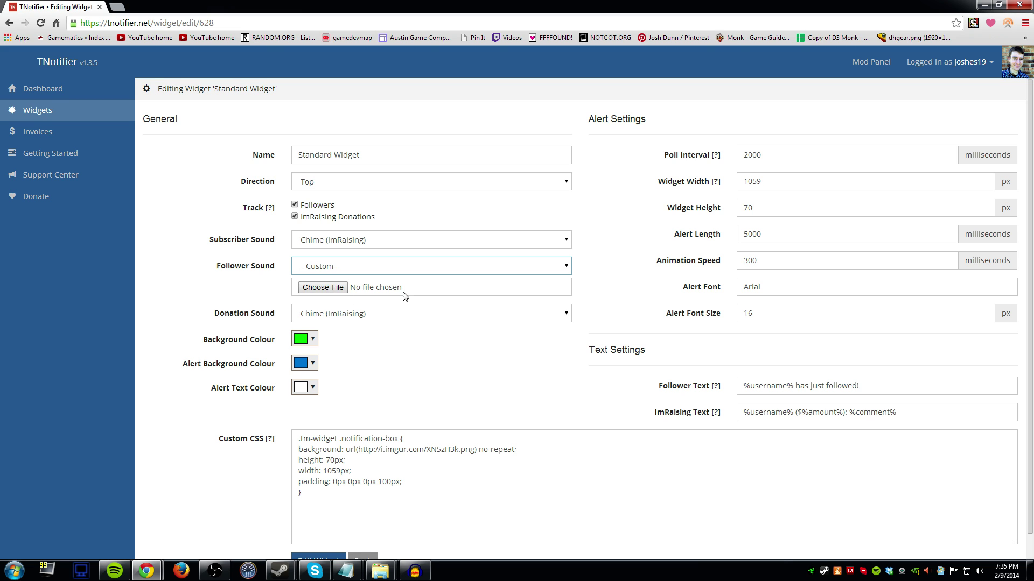
Attach FollowerSound.mp3 from the Desktop as the custom follower sound
left_click(321, 289)
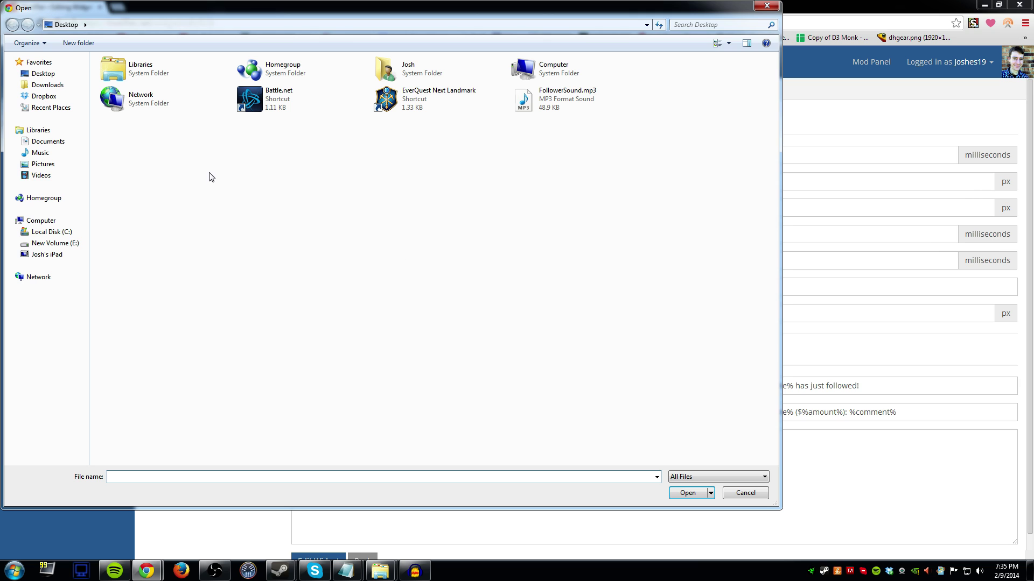
left_click(553, 108)
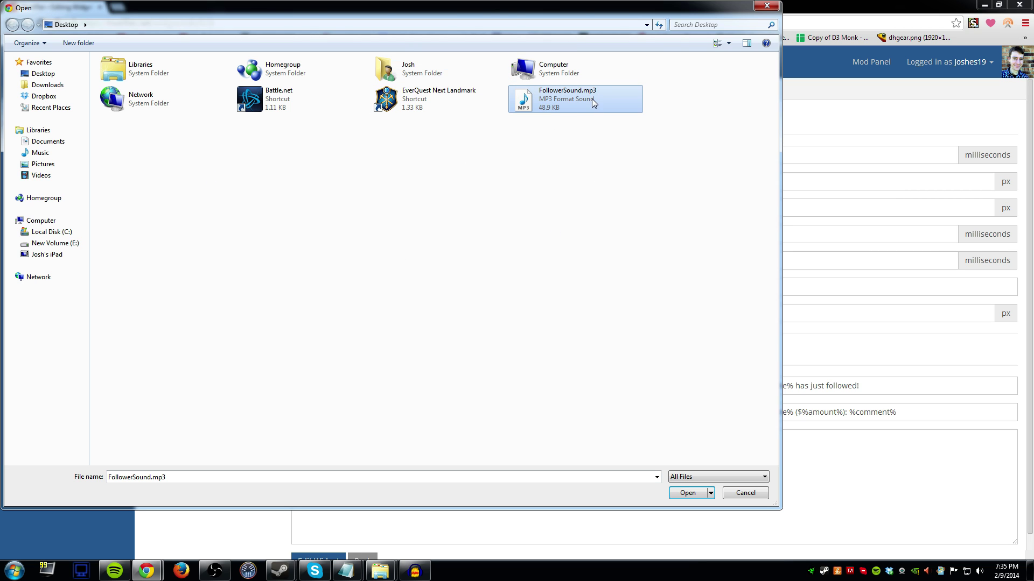
left_click(687, 493)
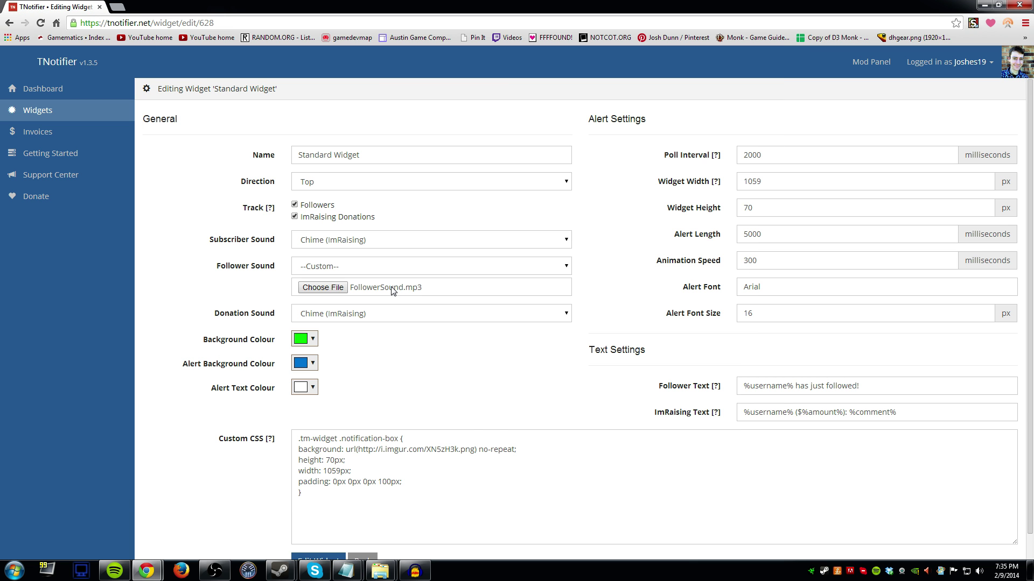
scroll(285, 420, "down", 1)
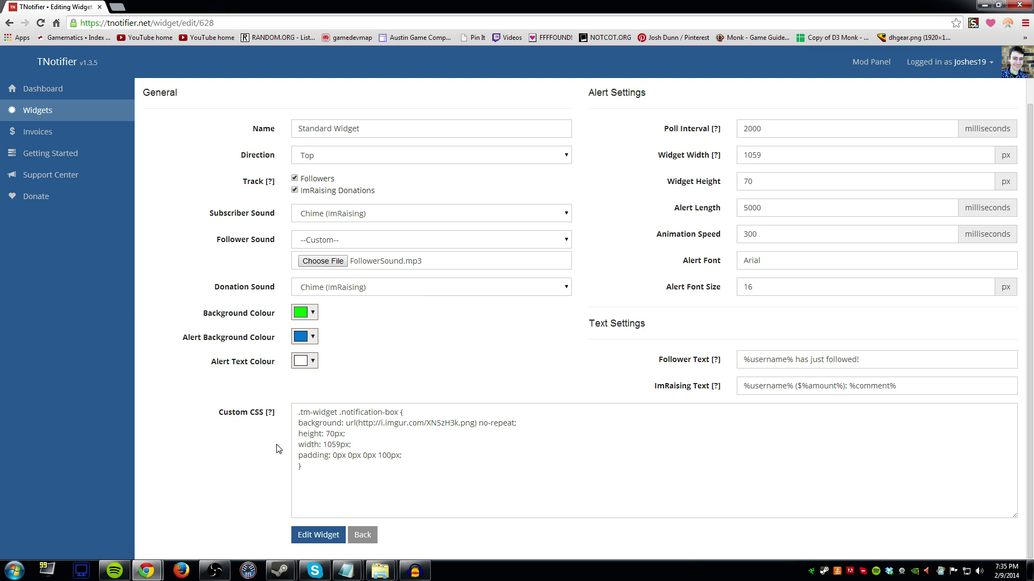
Save the widget, send a test follower notification, and go back to the Widgets list
left_click(311, 537)
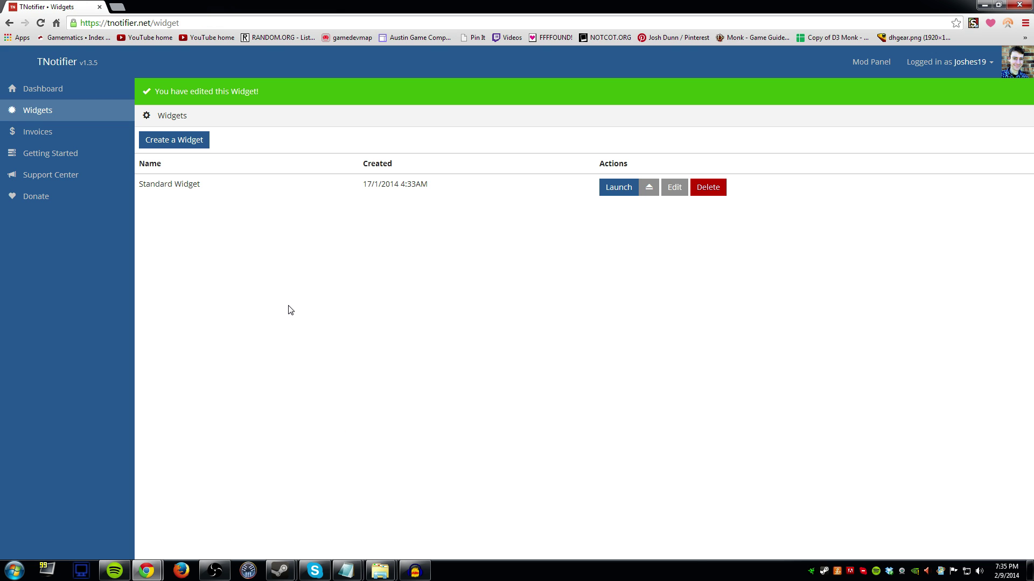
left_click(619, 195)
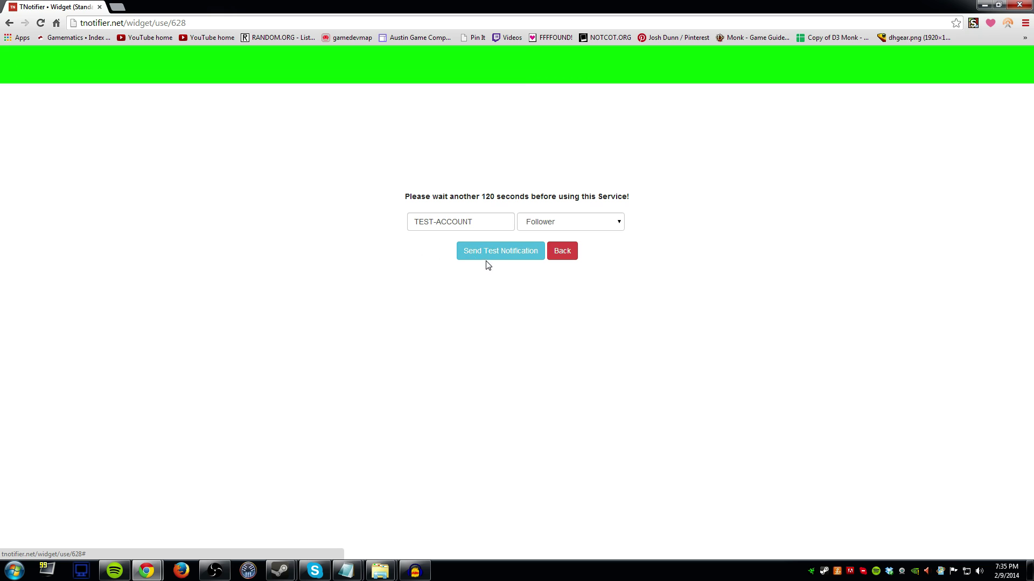
left_click(484, 257)
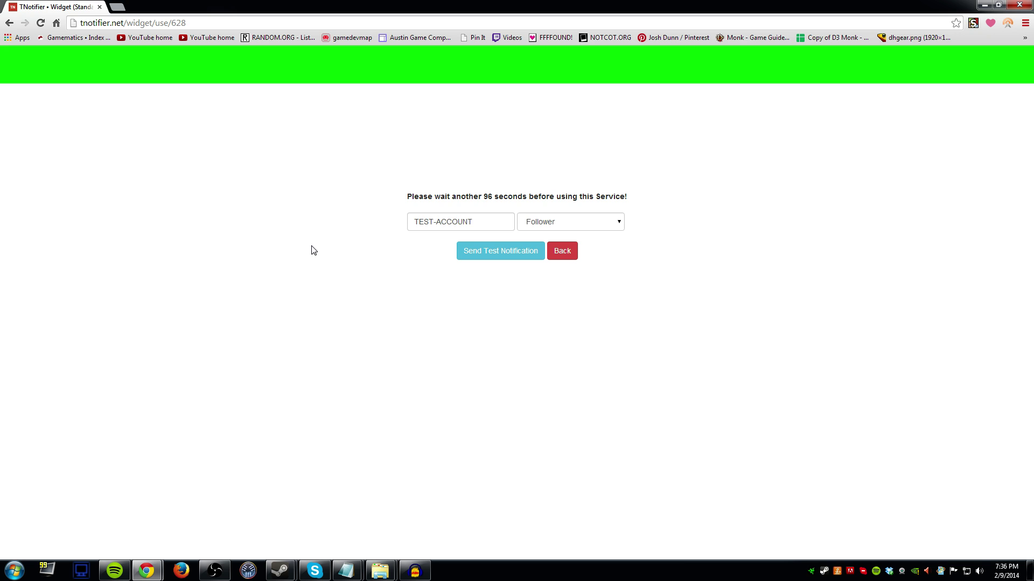
left_click(561, 251)
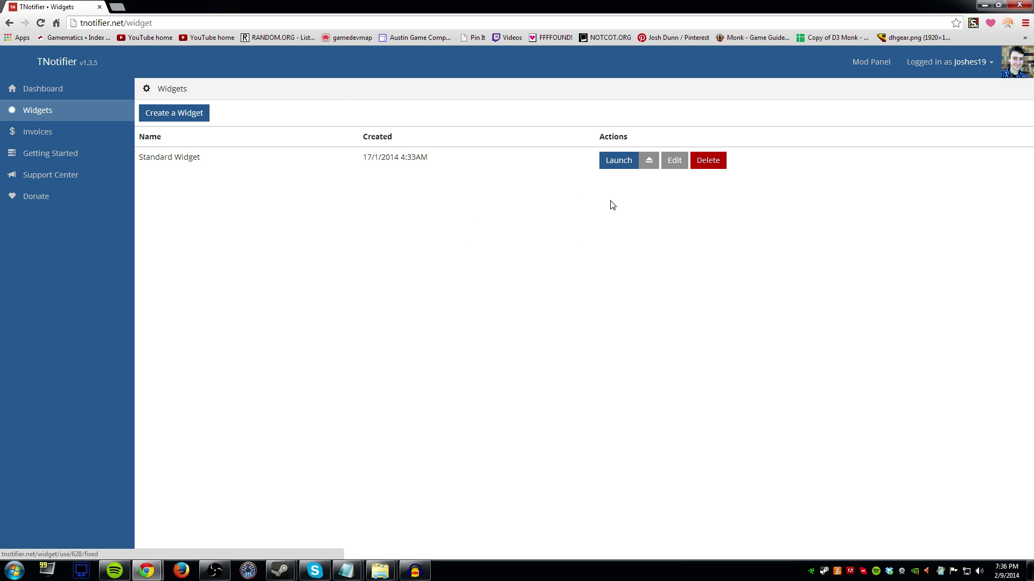
Choose Edit beside Standard Widget to reopen its settings
left_click(674, 160)
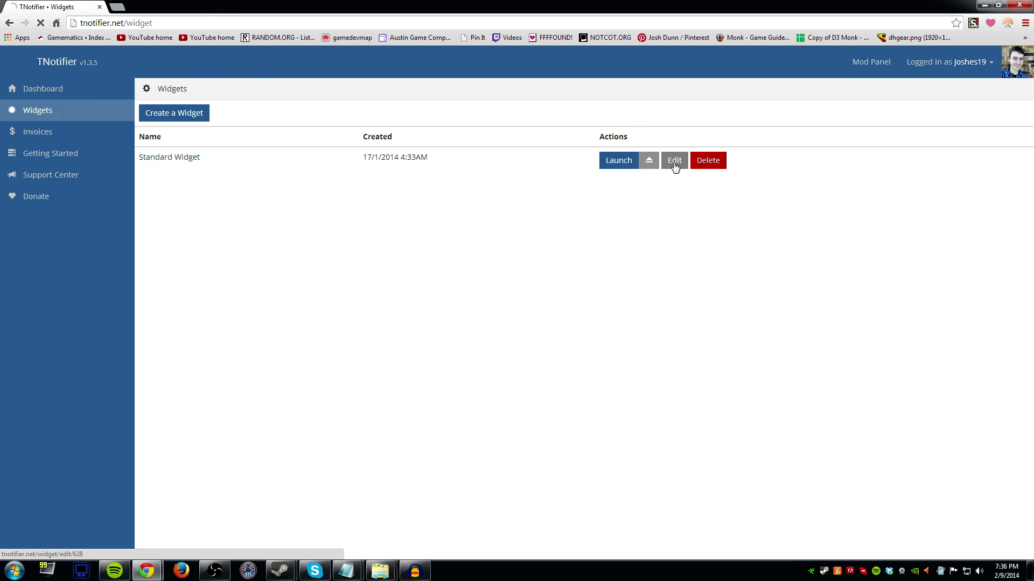